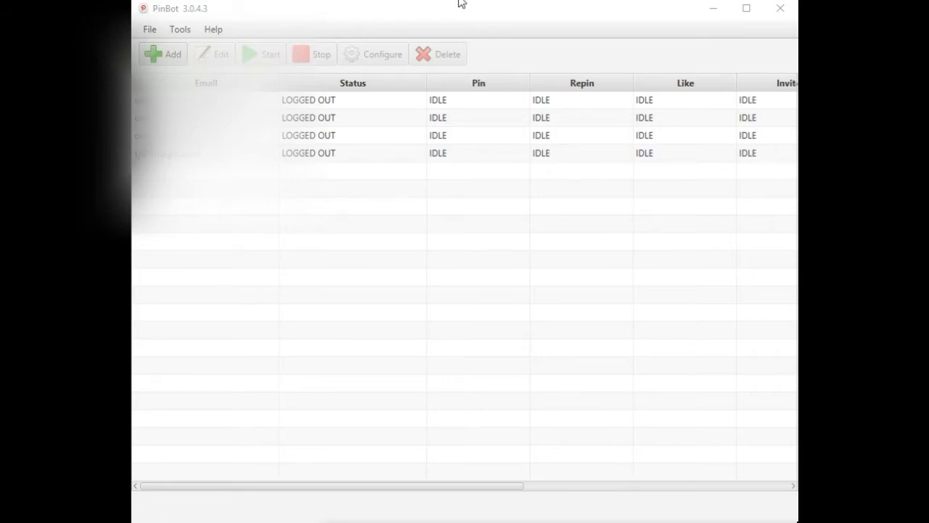
Step: Select the first account and open its configuration
left_click(363, 103)
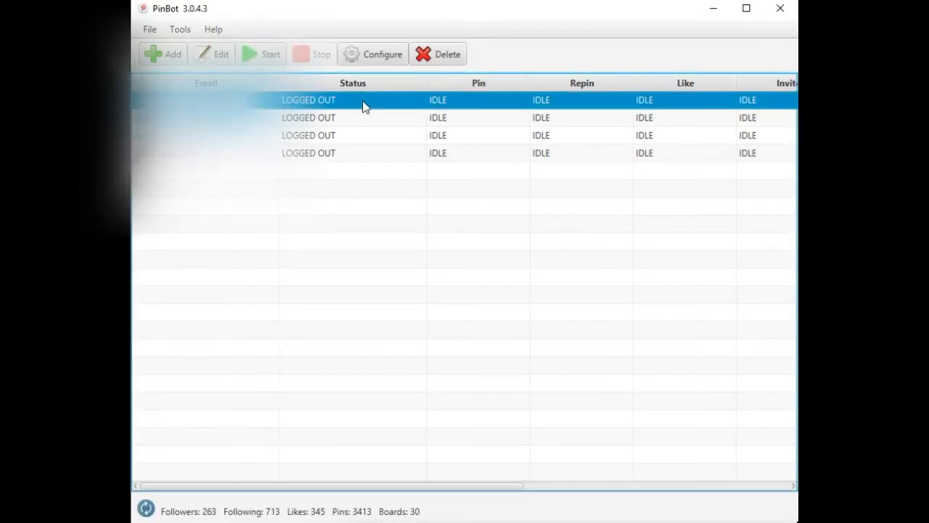
left_click(385, 60)
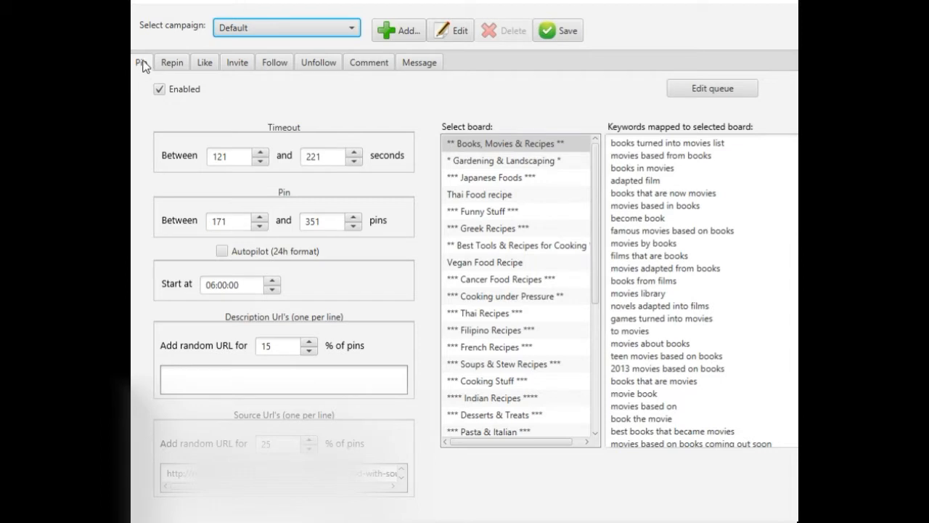
Step: Browse the campaign's tabs from Repin through Message
left_click(166, 63)
left_click(206, 63)
left_click(243, 63)
left_click(276, 63)
left_click(320, 64)
left_click(367, 64)
left_click(416, 63)
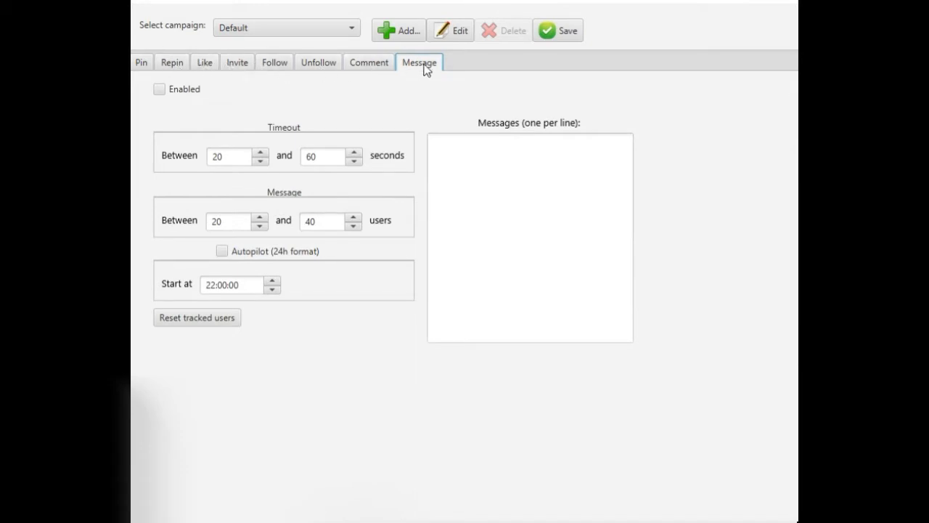
Step: Return to the Pin tab and save the Default campaign settings
left_click(141, 64)
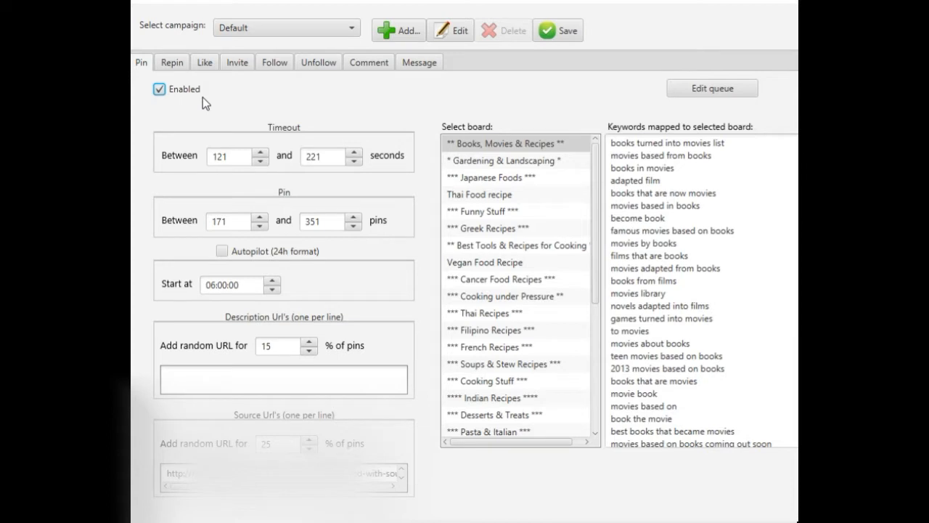
left_click(575, 34)
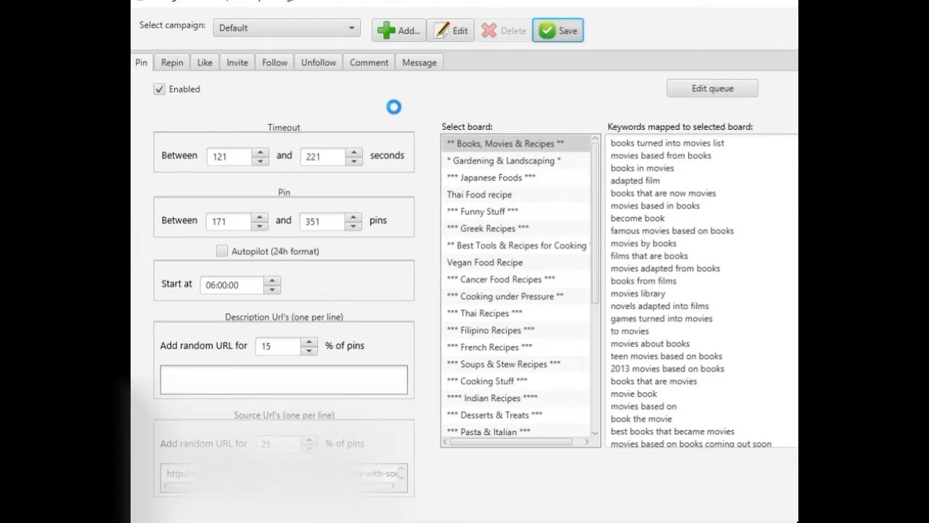
left_click_drag(665, 1, 667, 13)
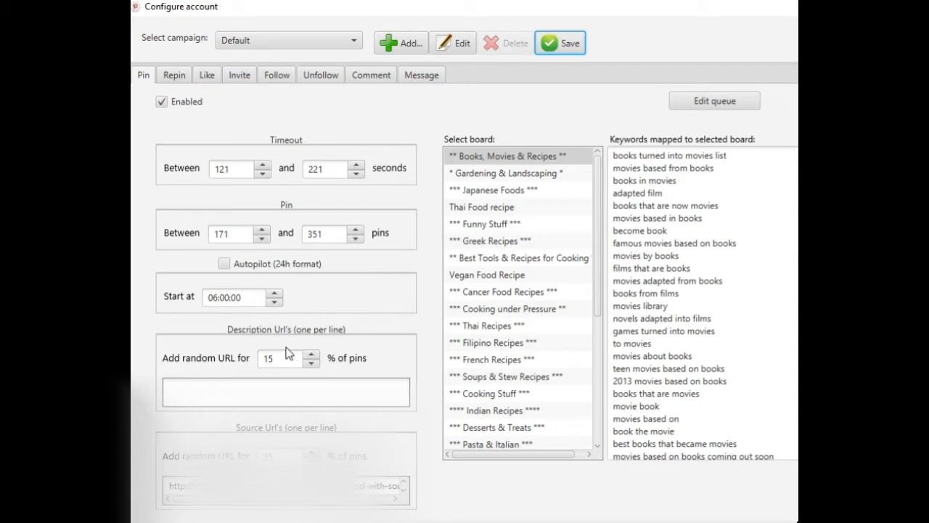
left_click(240, 392)
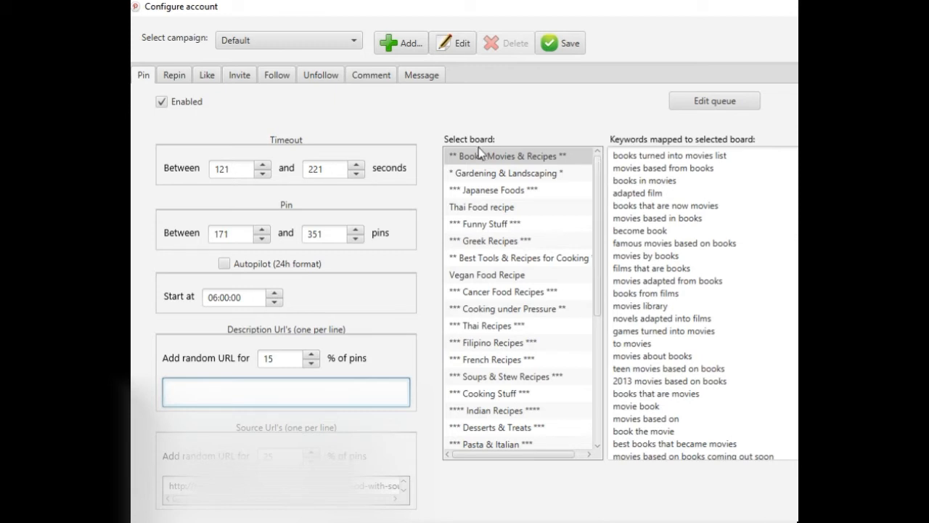
Step: Review the keywords mapped to several boards in the board list
left_click(508, 175)
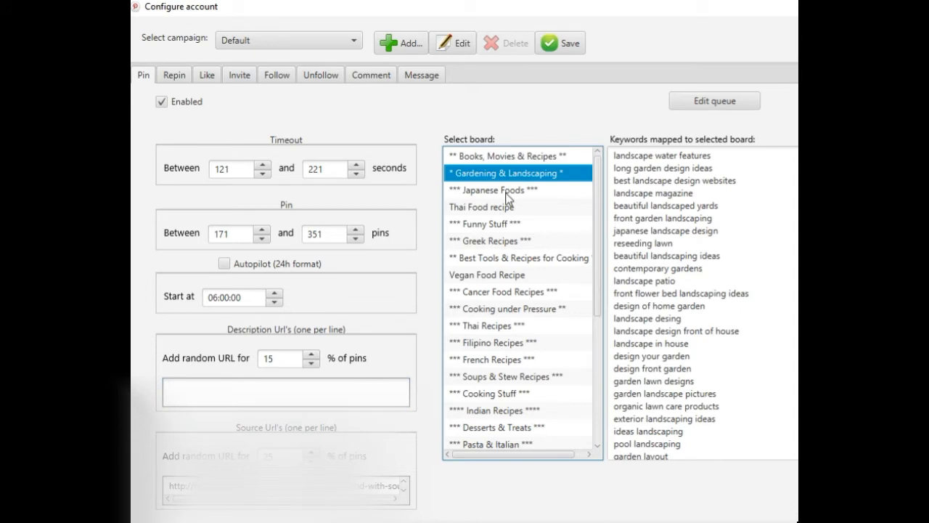
left_click(510, 192)
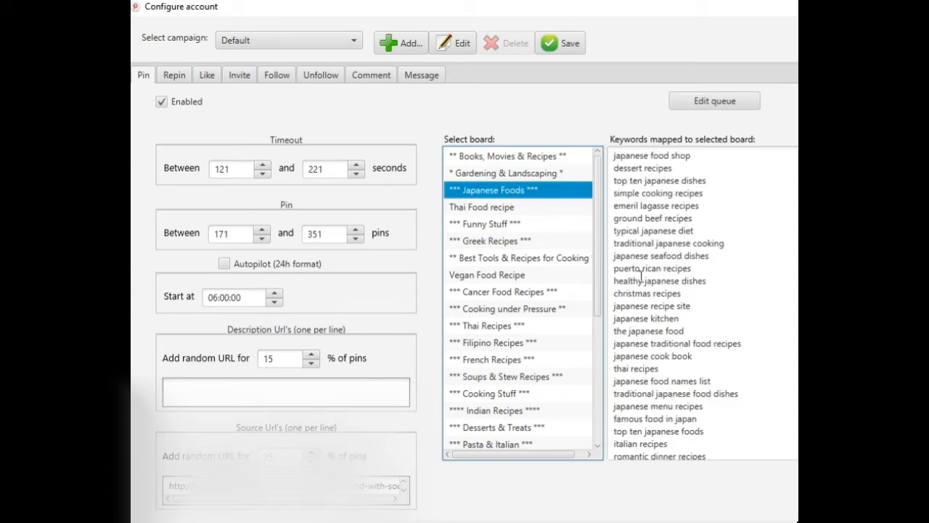
left_click(508, 210)
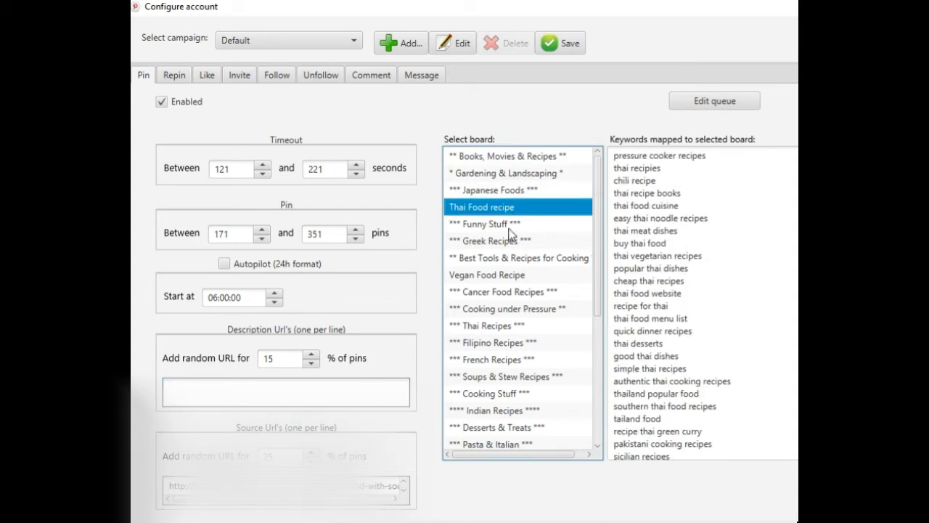
left_click(511, 225)
left_click(514, 241)
left_click(538, 259)
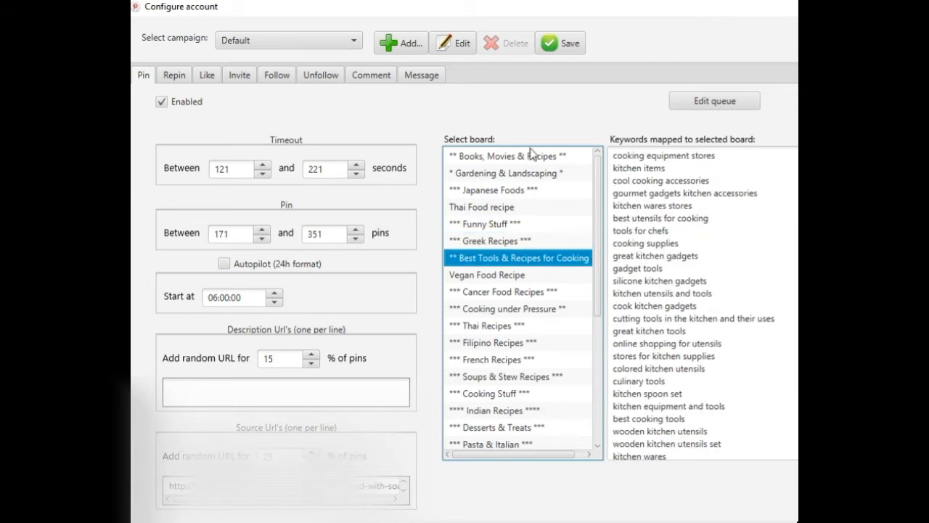
left_click(517, 159)
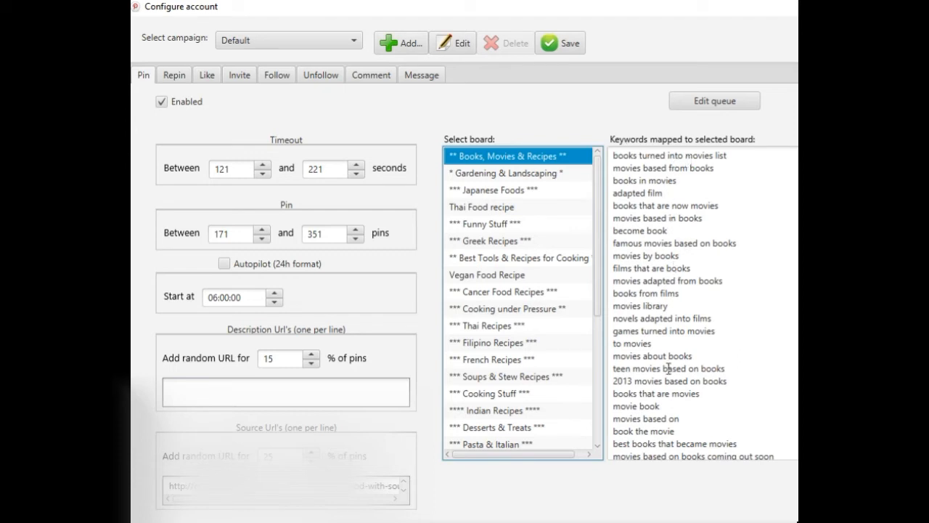
left_click(538, 175)
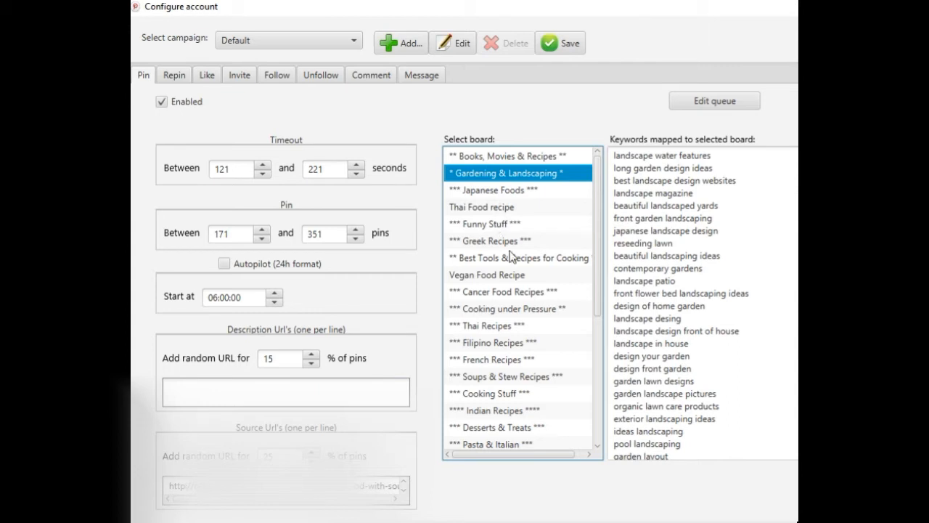
left_click(531, 157)
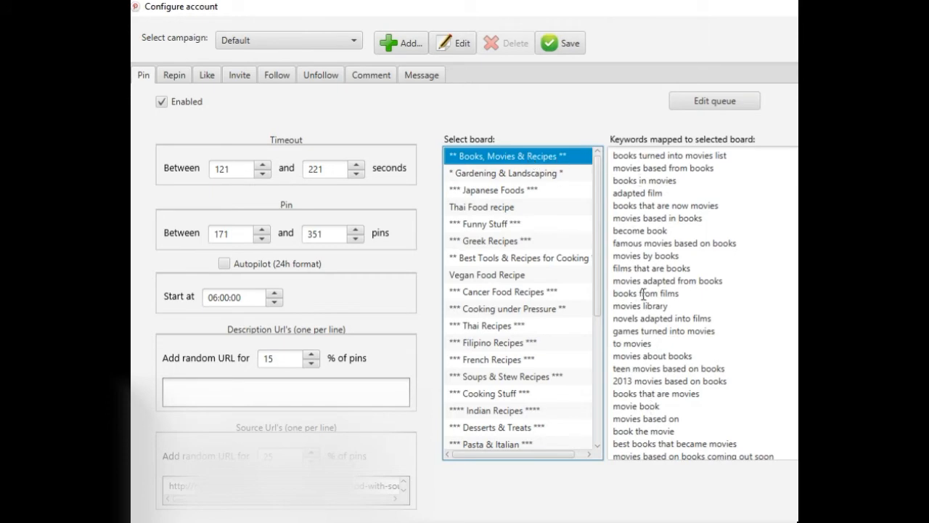
left_click_drag(803, 162, 804, 248)
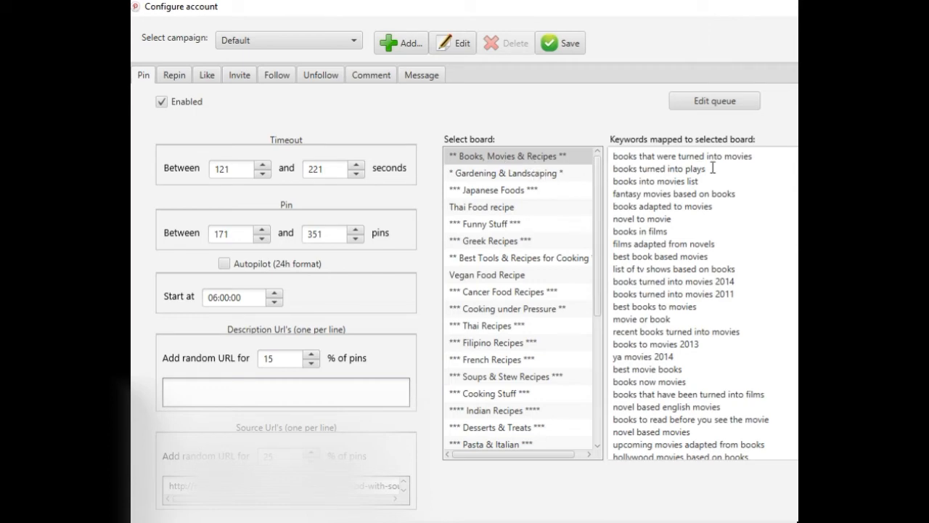
scroll(697, 303, "down", 15)
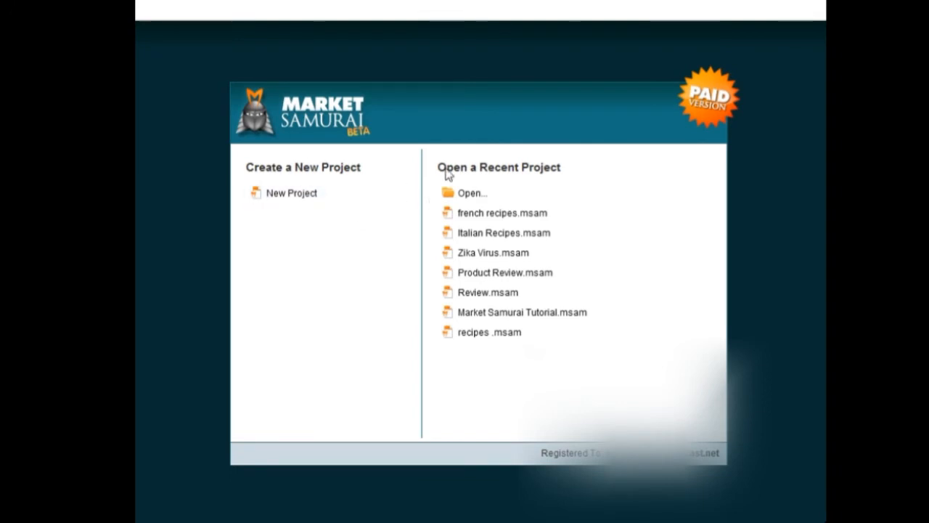
Step: Switch to Market Samurai and start a new project with the keyword Apple Recipes
left_click(308, 200)
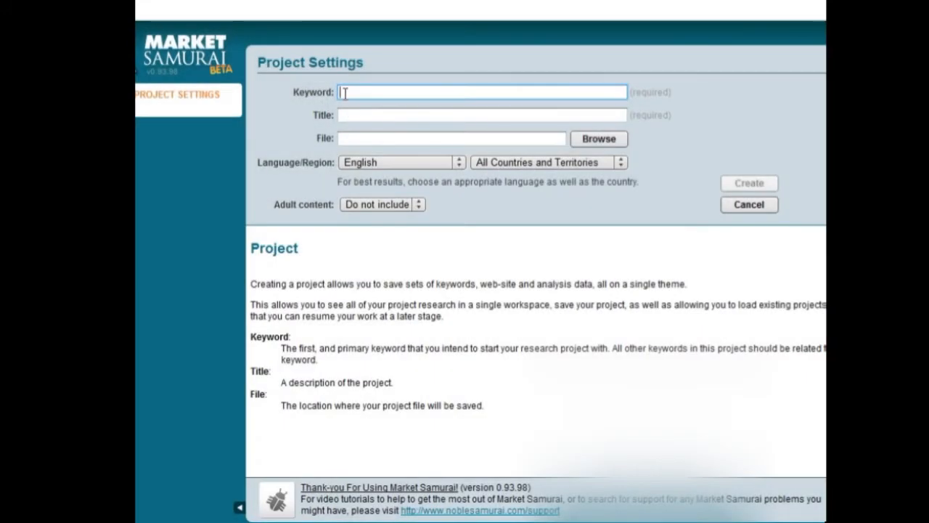
type("Rec")
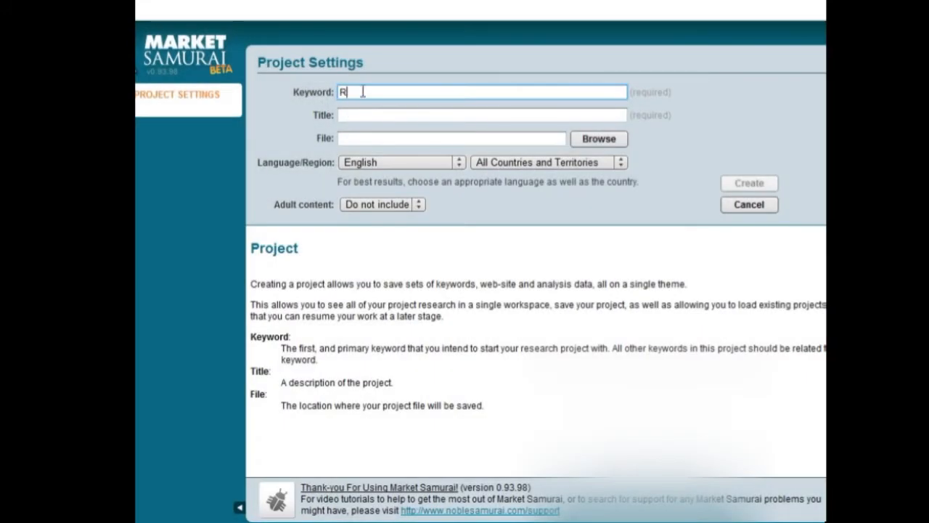
key("BackSpace")
key("BackSpace")
key("BackSpace")
type("apples")
key("BackSpace")
key("BackSpace")
key("BackSpace")
key("BackSpace")
key("BackSpace")
key("BackSpace")
key("BackSpace")
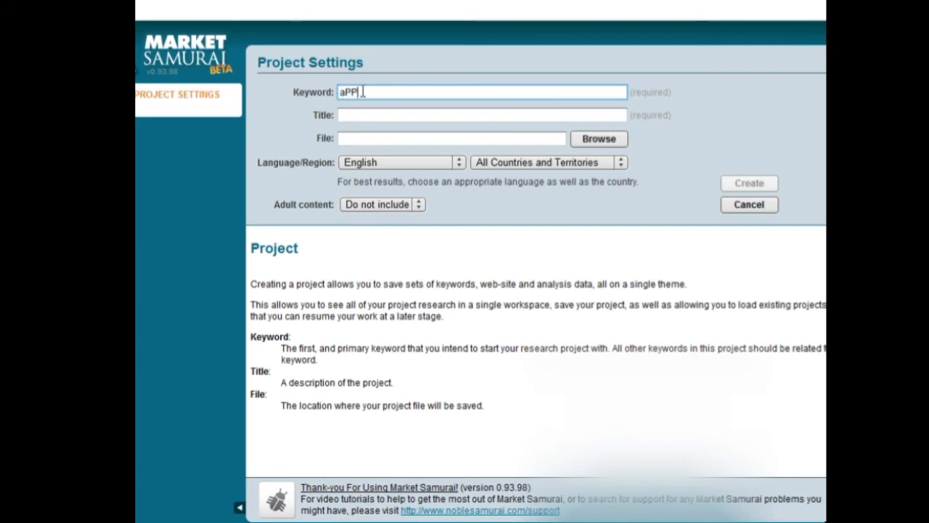
type("Apple Recipes")
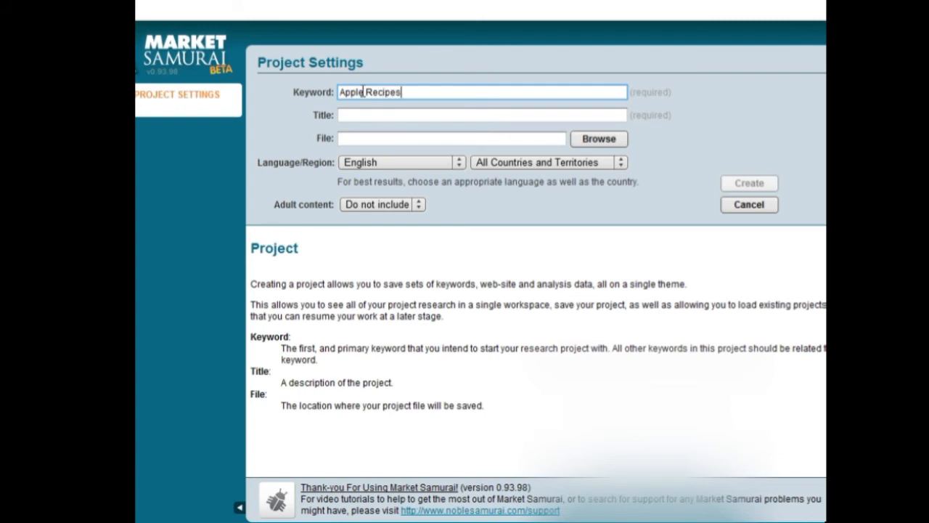
Step: Accept the project title and create the project
left_click(538, 115)
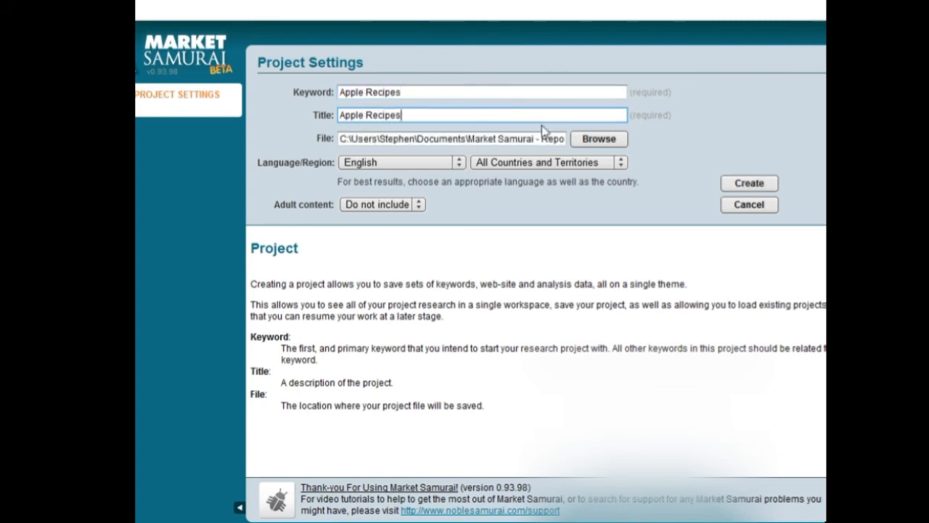
left_click(748, 183)
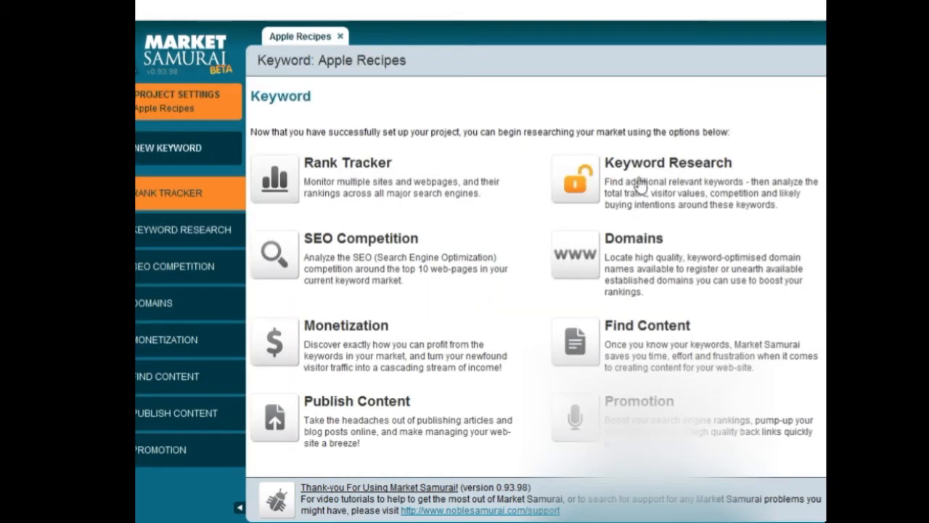
Step: In Keyword Research, set the minimum phrase length to 2 words and generate keywords
left_click(585, 183)
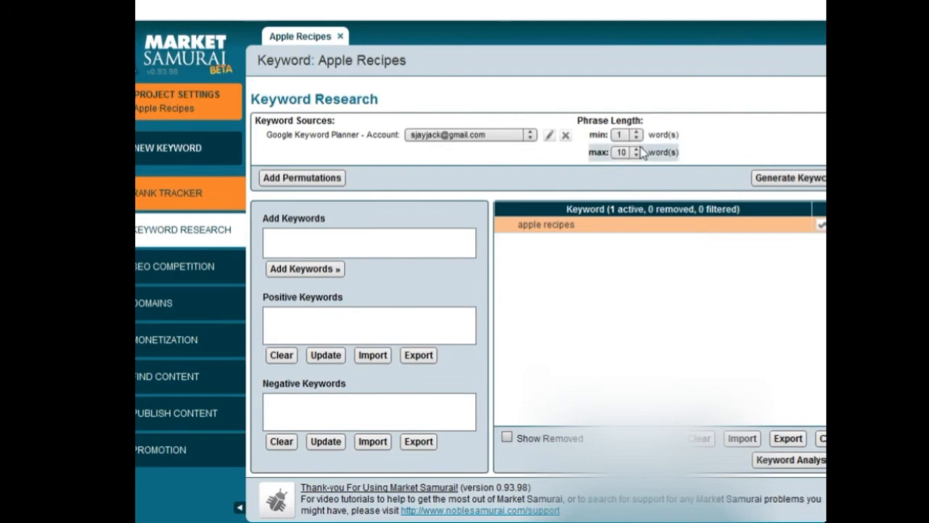
left_click(622, 134)
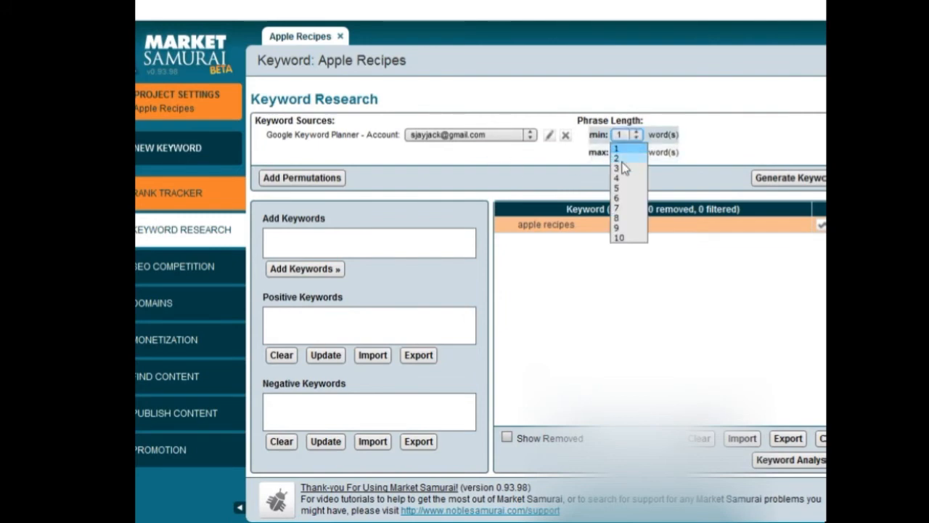
left_click(622, 159)
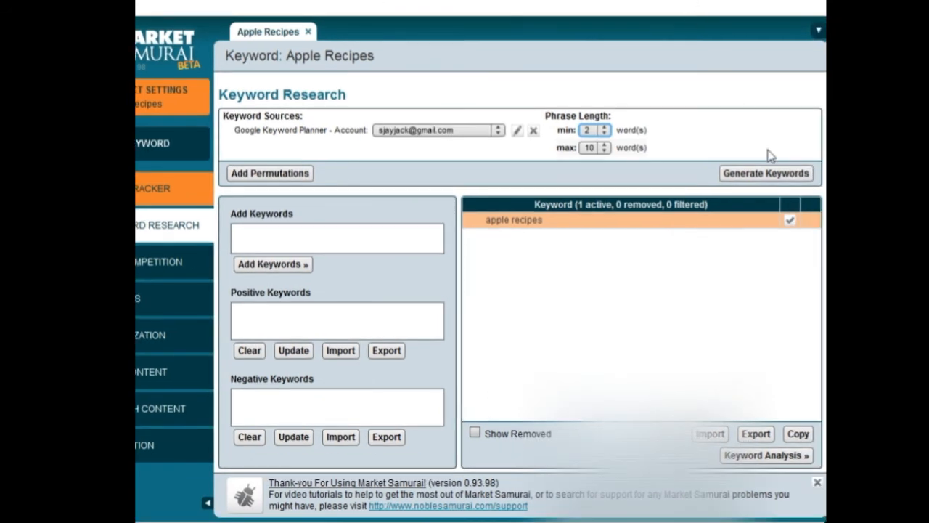
left_click(755, 174)
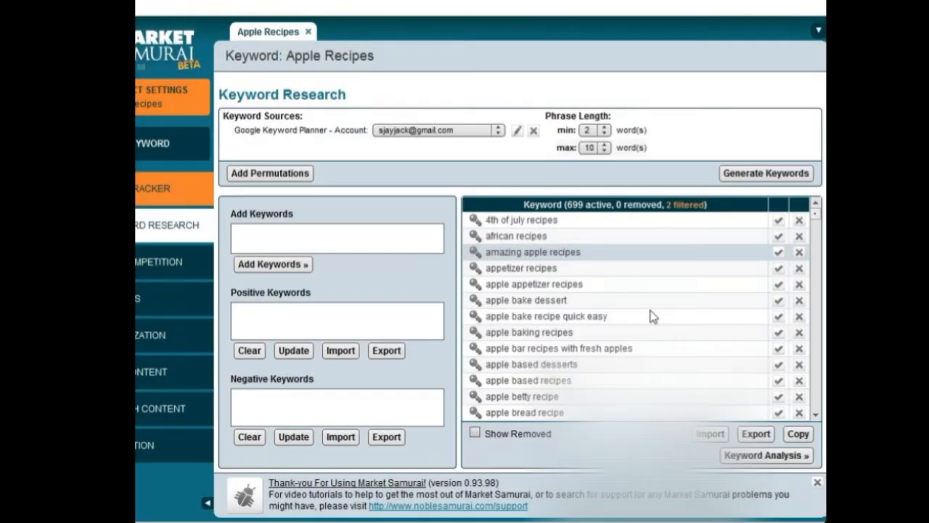
Step: Copy the generated keyword list
left_click_drag(816, 219, 796, 217)
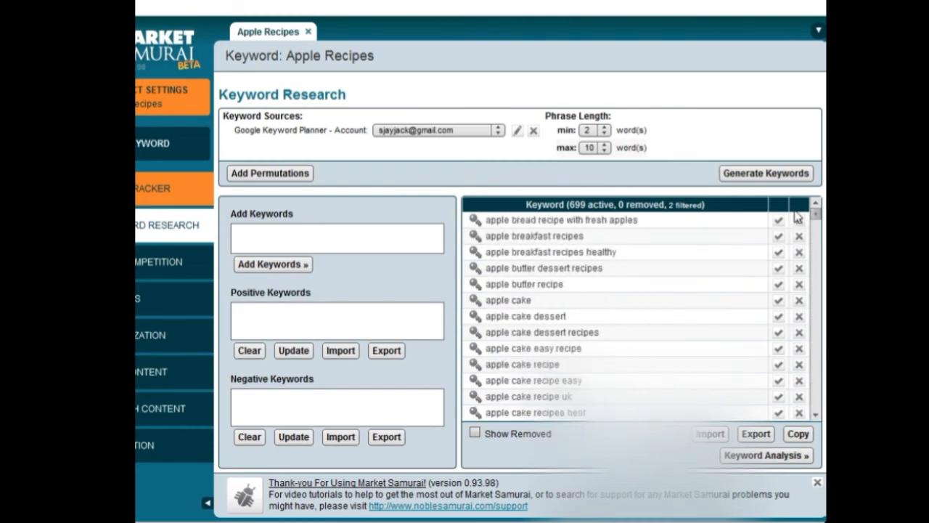
scroll(794, 231, "down", 5)
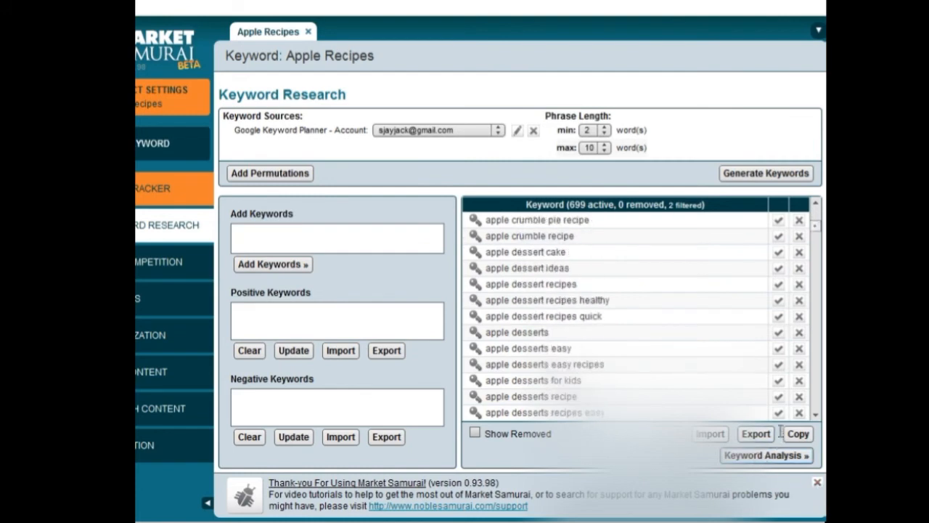
left_click(756, 436)
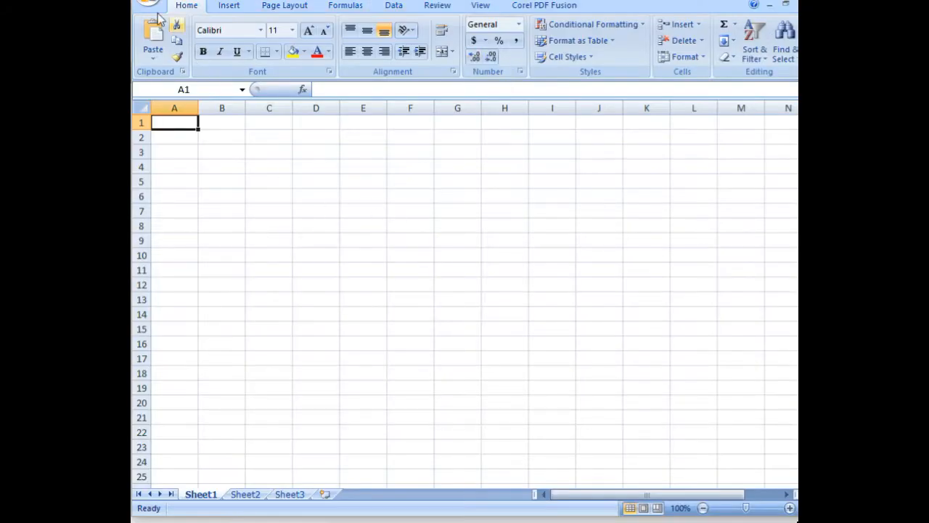
Step: Switch to Excel and paste the keywords into column A
left_click(174, 108)
right_click(175, 163)
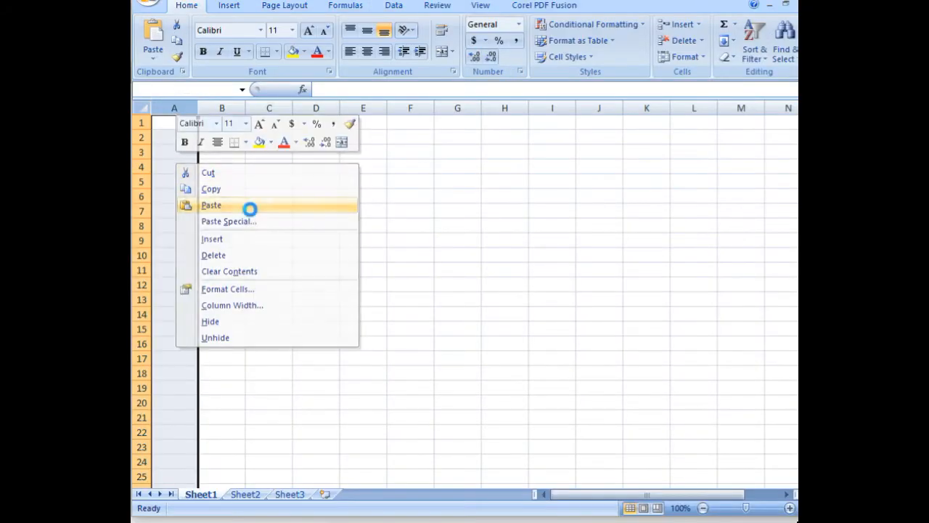
left_click(249, 206)
left_click(383, 362)
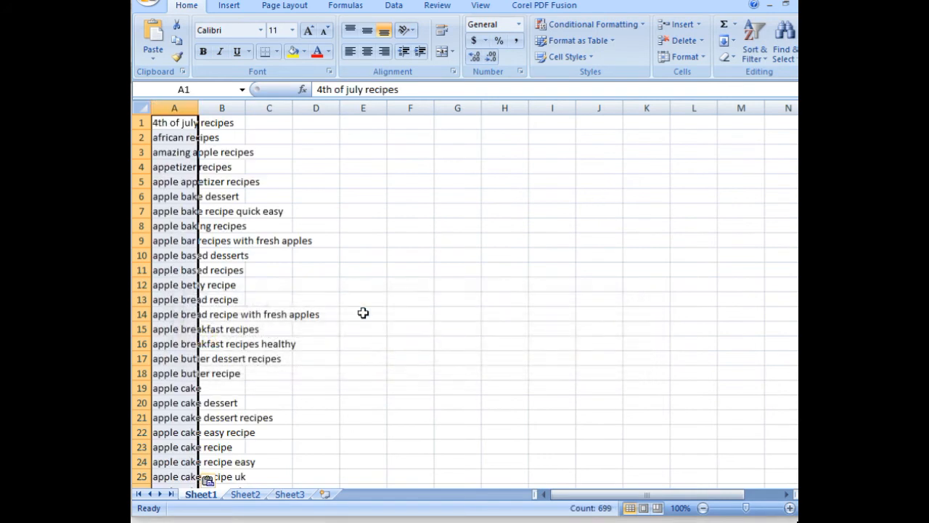
Step: Turn on filtering for the keyword column
left_click(756, 50)
left_click(794, 125)
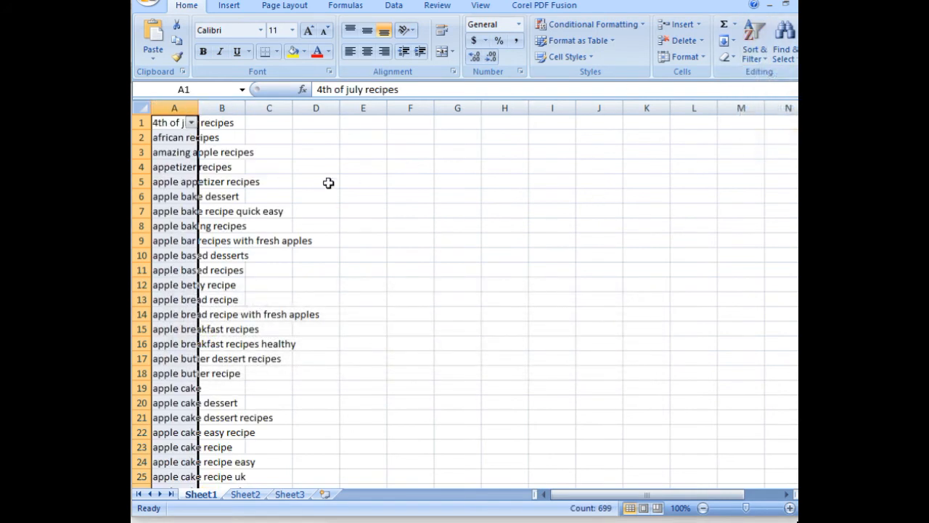
Step: Apply a custom 'contains' text filter to the keyword column
left_click(191, 123)
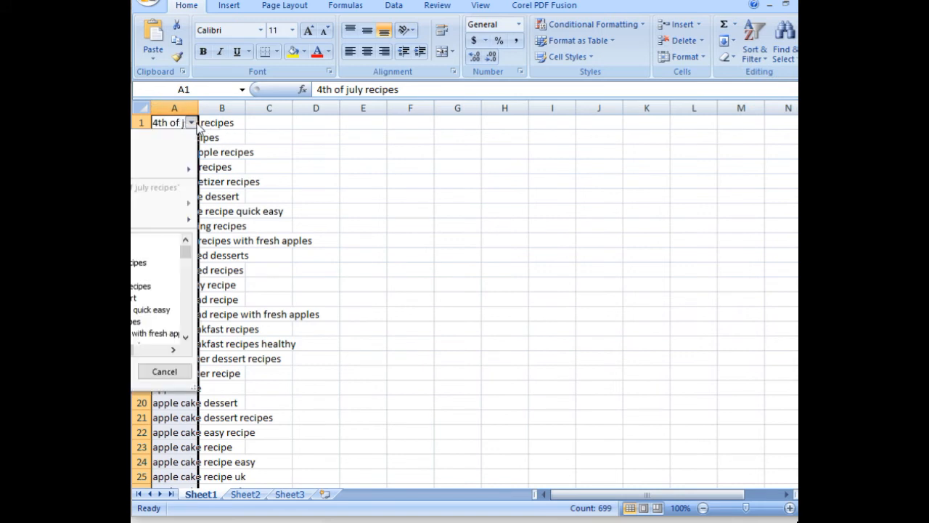
mouse_move(162, 221)
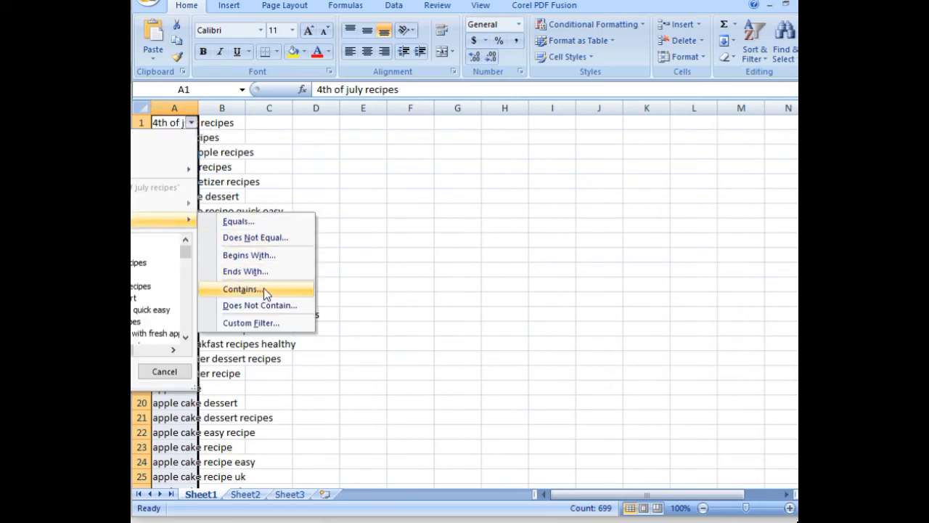
left_click(263, 288)
left_click_drag(774, 295, 541, 278)
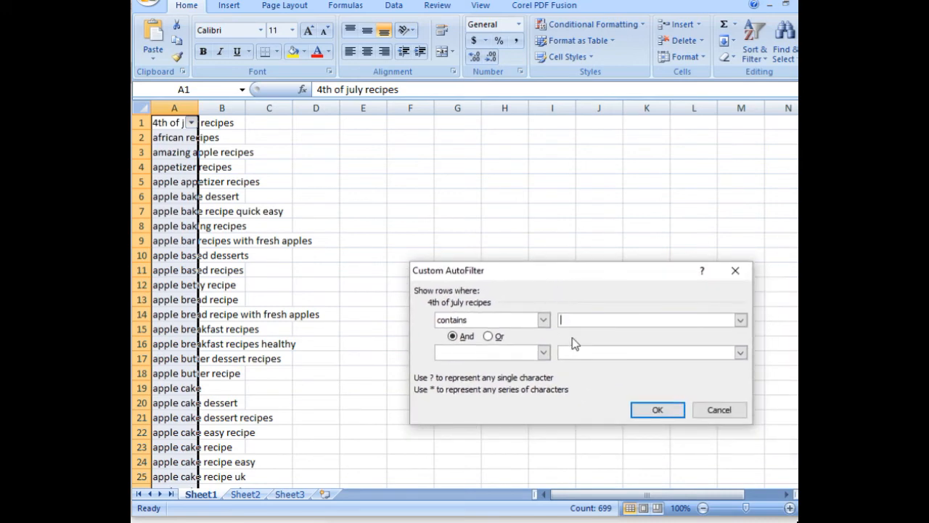
key("BackSpace")
key("BackSpace")
left_click(656, 410)
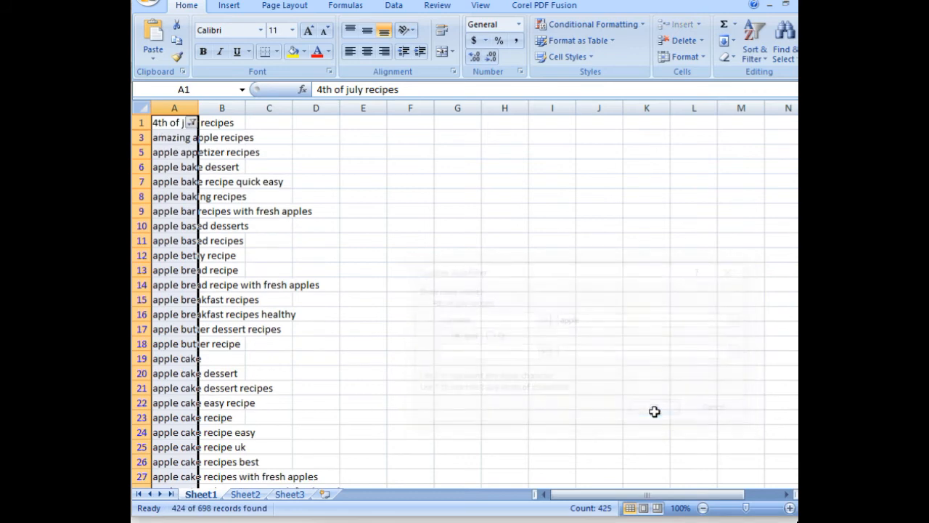
Step: Copy the filtered keywords and paste them into a new NoteTab Light document
right_click(162, 194)
left_click(225, 218)
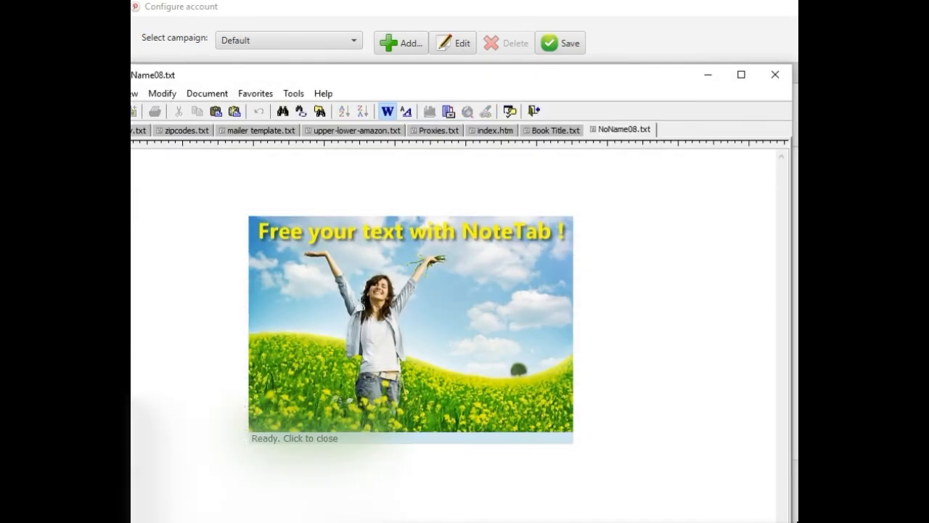
left_click_drag(342, 79, 585, 17)
right_click(286, 95)
left_click(334, 183)
scroll(371, 290, "up", 20)
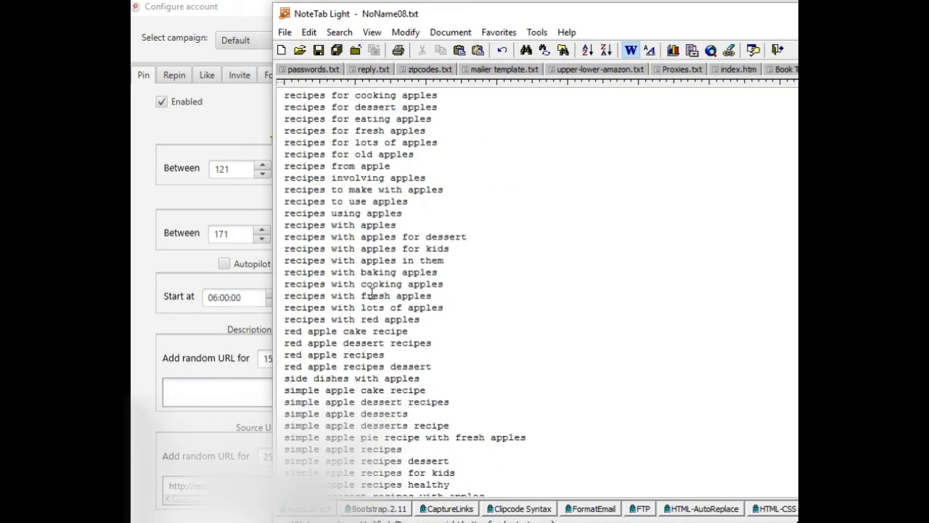
Step: Scroll through the pasted keyword list in NoteTab to review the entries
scroll(369, 262, "up", 20)
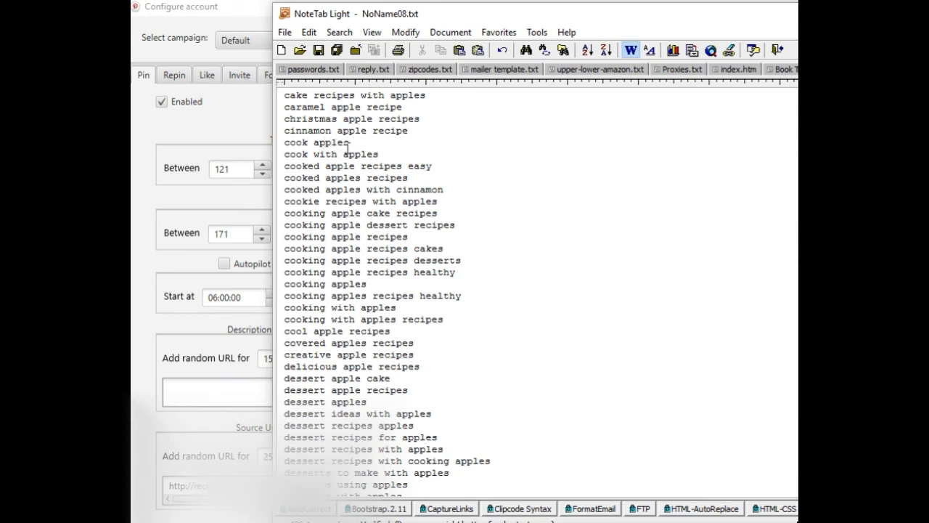
scroll(351, 149, "up", 1)
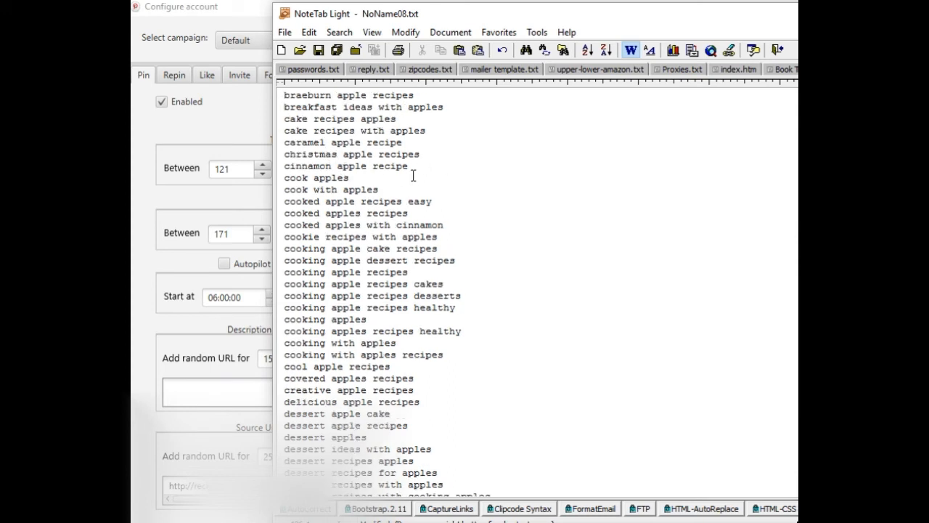
left_click_drag(579, 16, 517, 93)
scroll(403, 232, "up", 15)
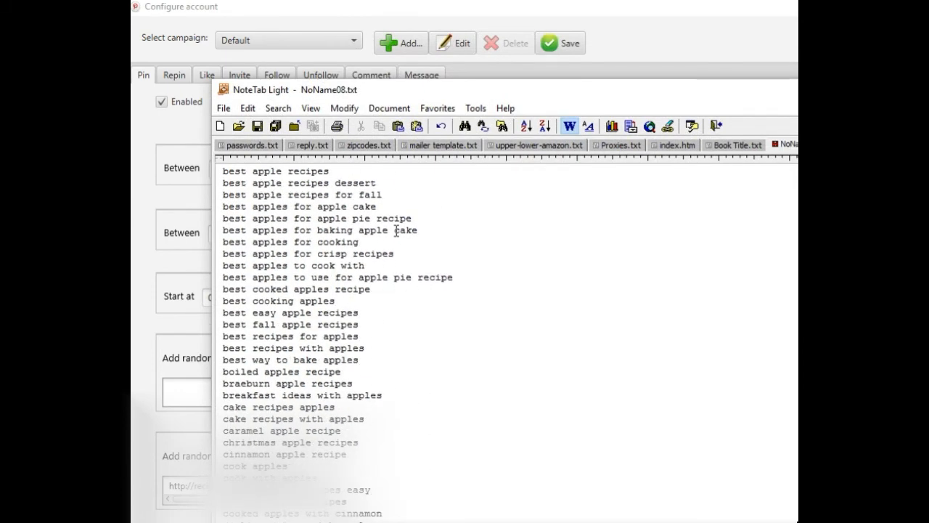
scroll(396, 230, "up", 20)
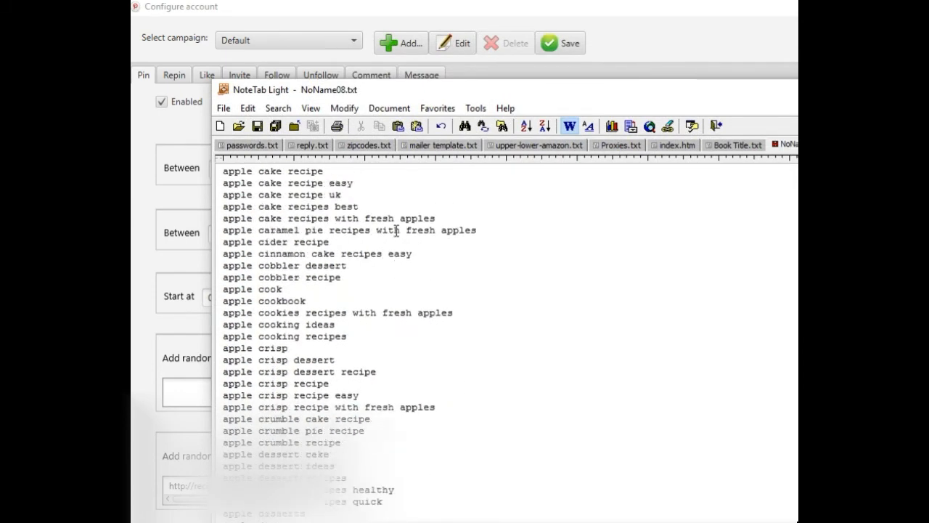
scroll(393, 228, "down", 5)
scroll(386, 224, "up", 5)
scroll(333, 217, "down", 3)
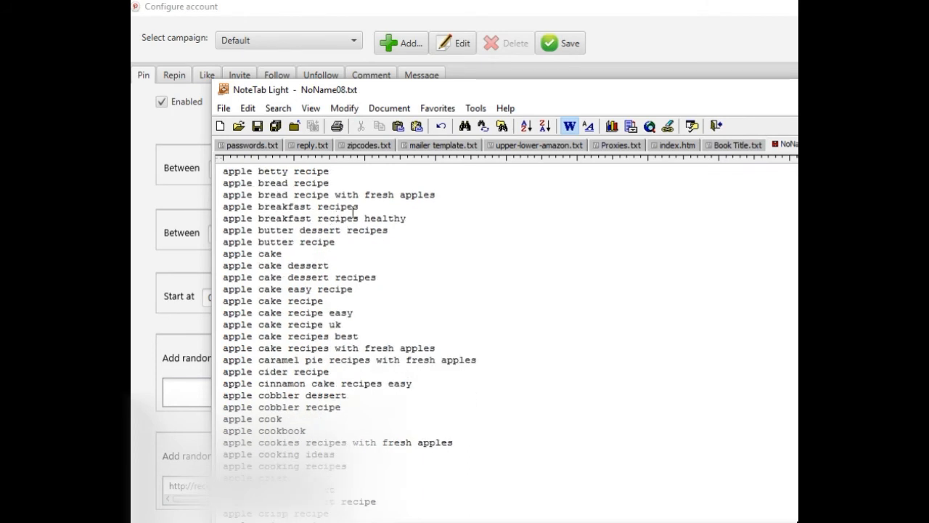
scroll(355, 210, "up", 3)
scroll(354, 211, "down", 4)
scroll(341, 214, "up", 4)
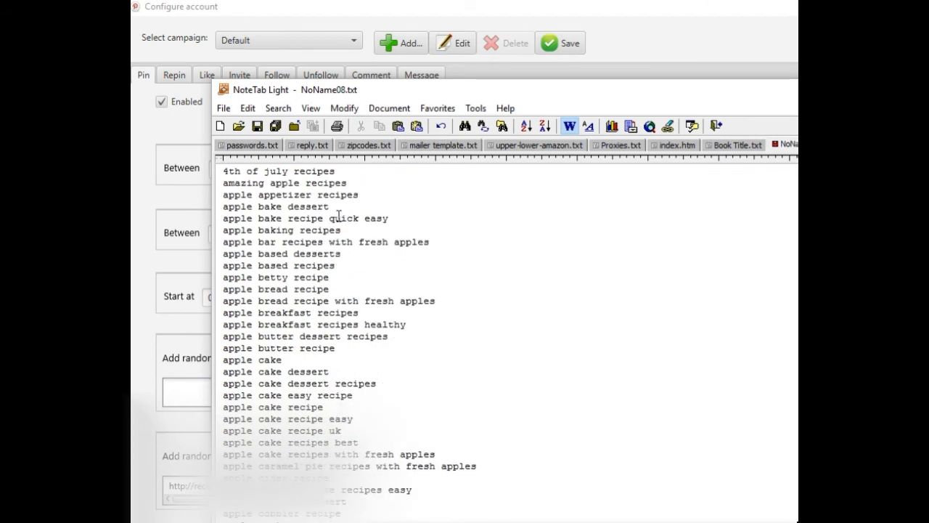
Step: Delete the '4th of july recipes' header line from the top of the list
left_click_drag(357, 172, 198, 168)
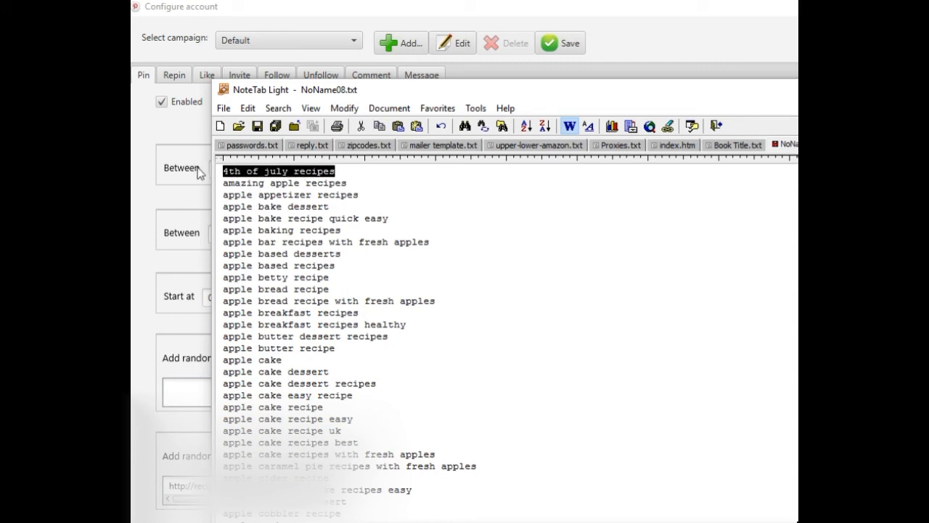
key("ctrl+x")
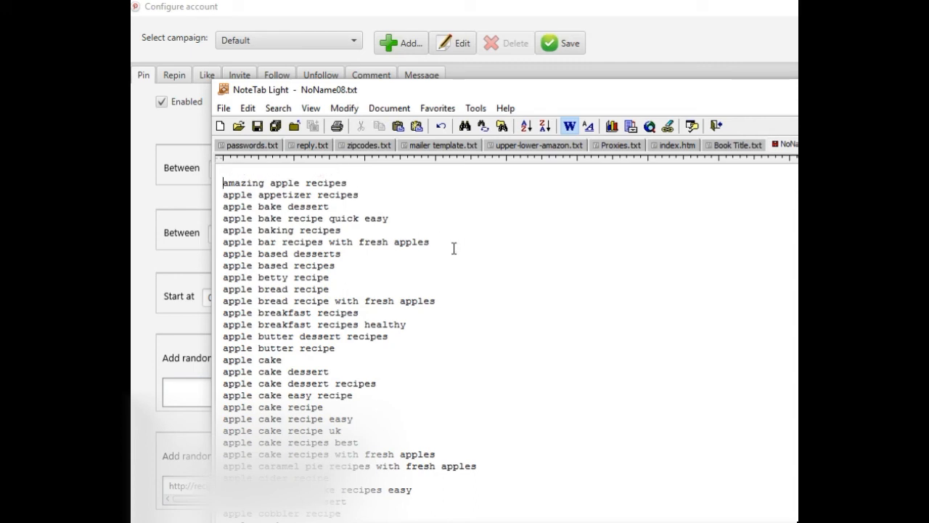
key("BackSpace")
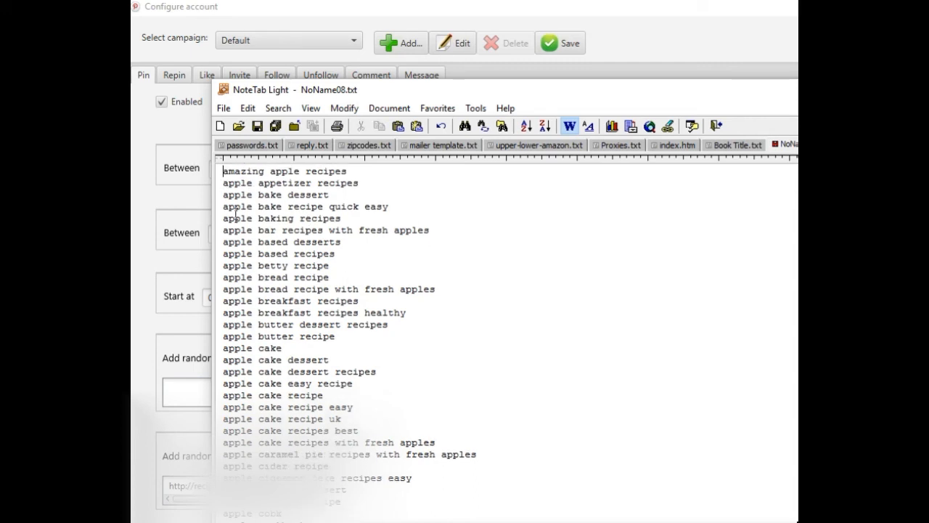
Step: Scroll through the cleaned keyword list to check it
scroll(294, 193, "down", 10)
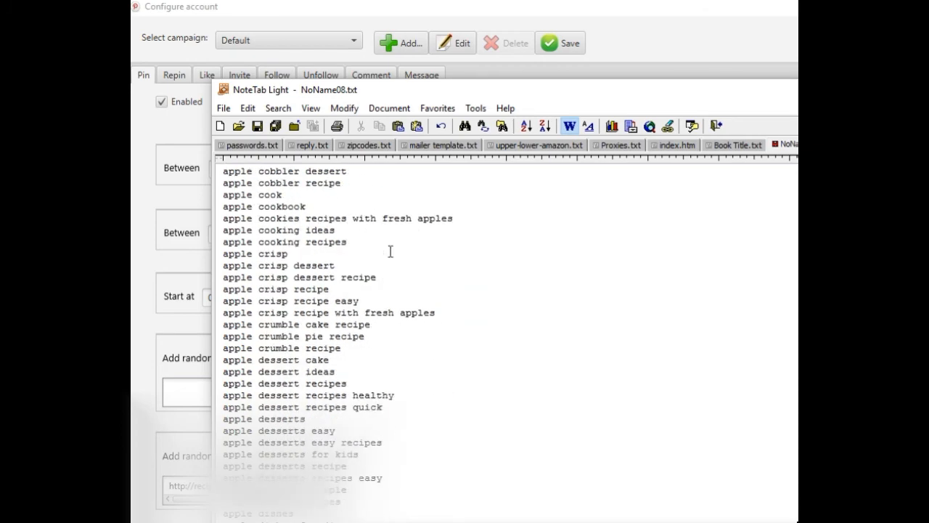
scroll(432, 265, "down", 1)
scroll(433, 265, "down", 20)
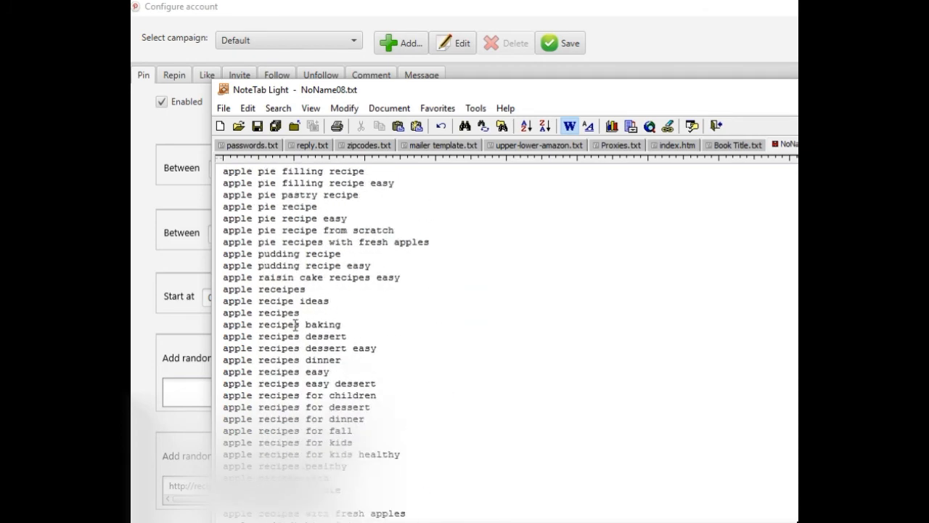
scroll(409, 281, "down", 7)
scroll(409, 281, "up", 14)
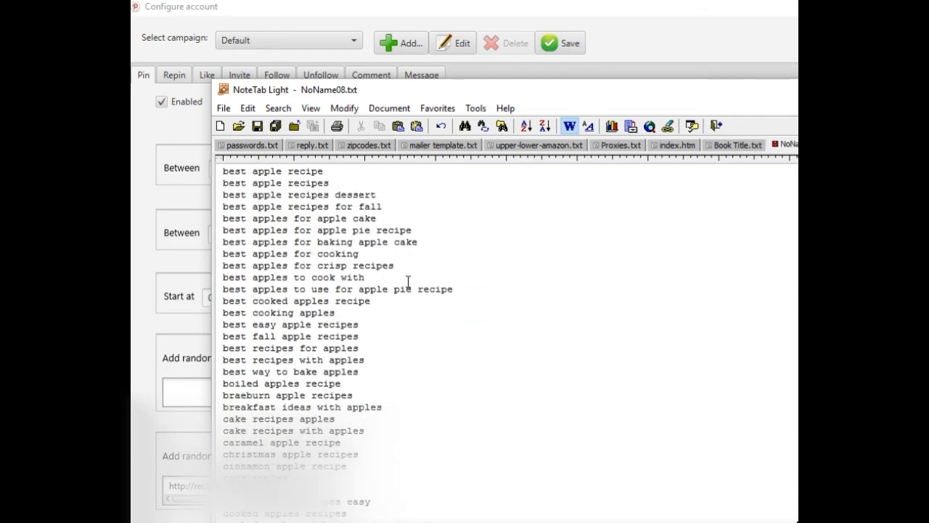
scroll(408, 281, "down", 5)
scroll(408, 281, "down", 5)
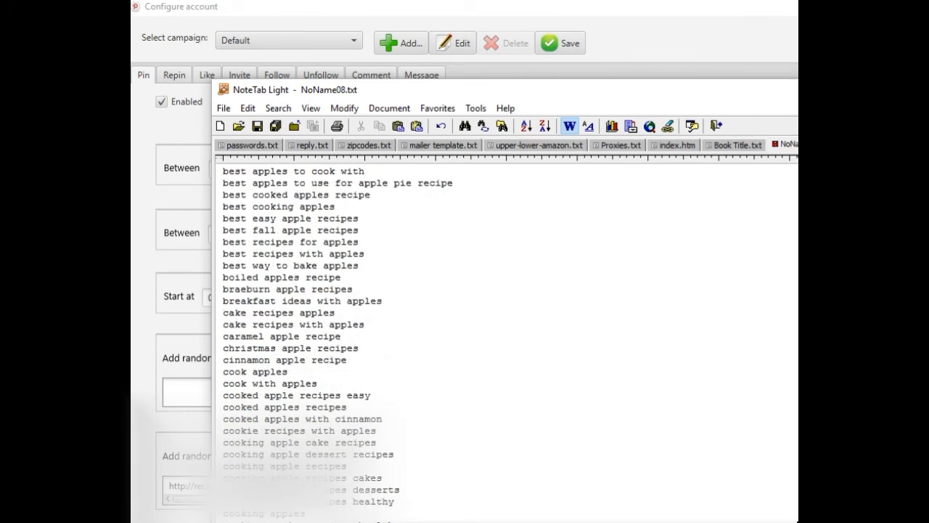
Step: Switch to PinBot's Configure account window and review the keywords mapped to the Books, Movies & Recipes board
key("alt+Tab")
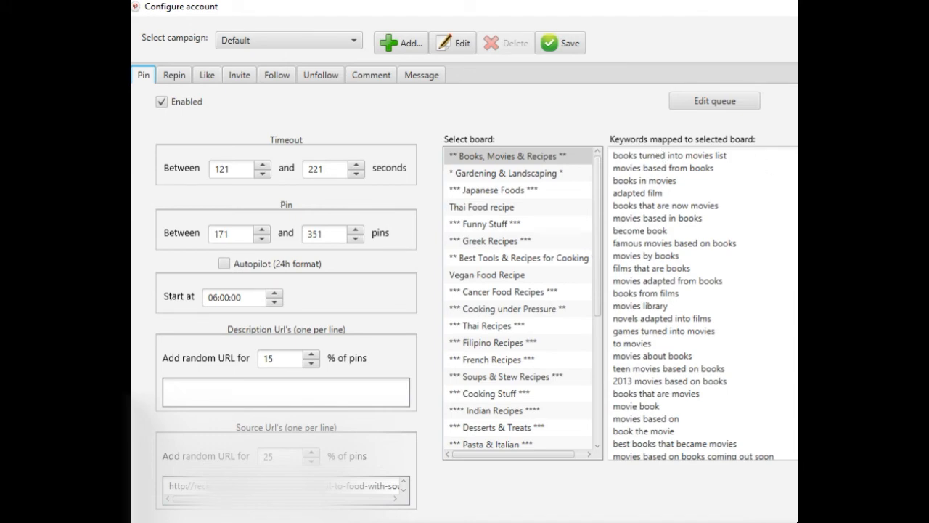
scroll(703, 304, "down", 8)
scroll(703, 303, "up", 8)
scroll(703, 304, "down", 10)
scroll(683, 303, "down", 20)
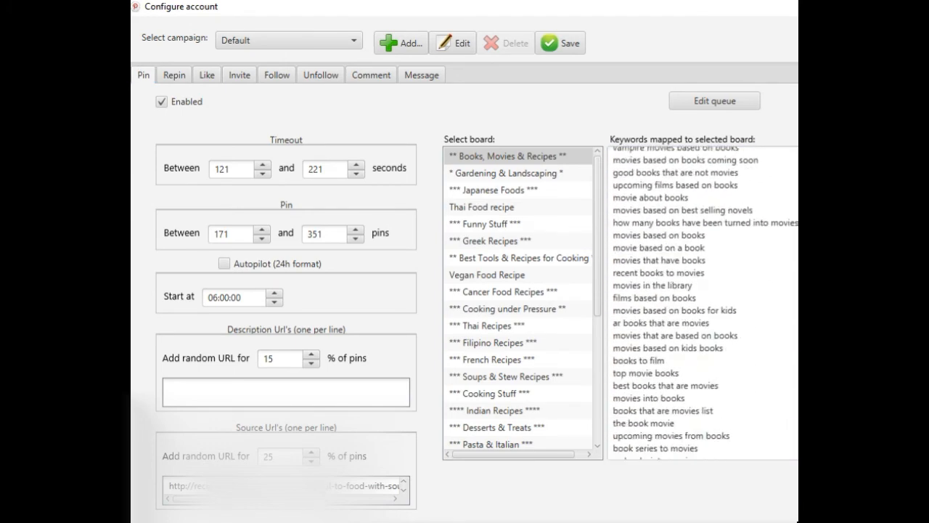
scroll(703, 303, "down", 20)
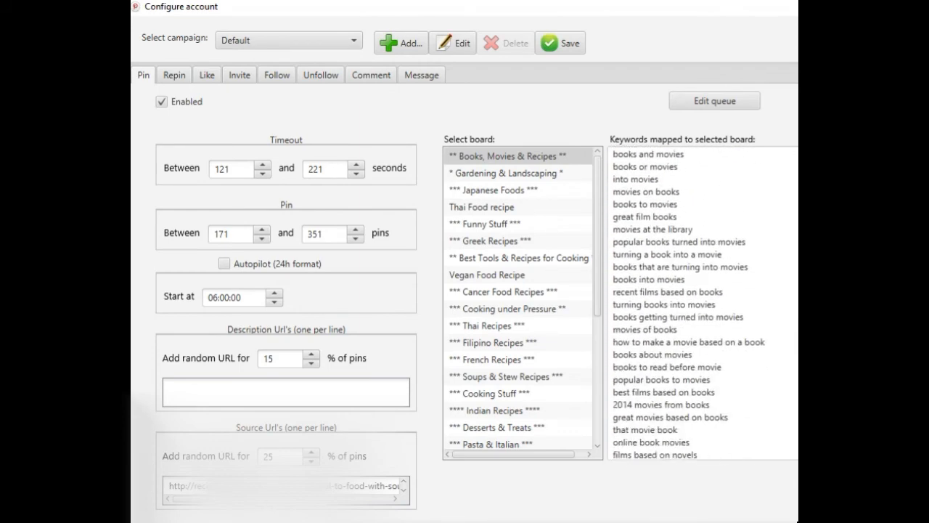
scroll(790, 454, "down", 15)
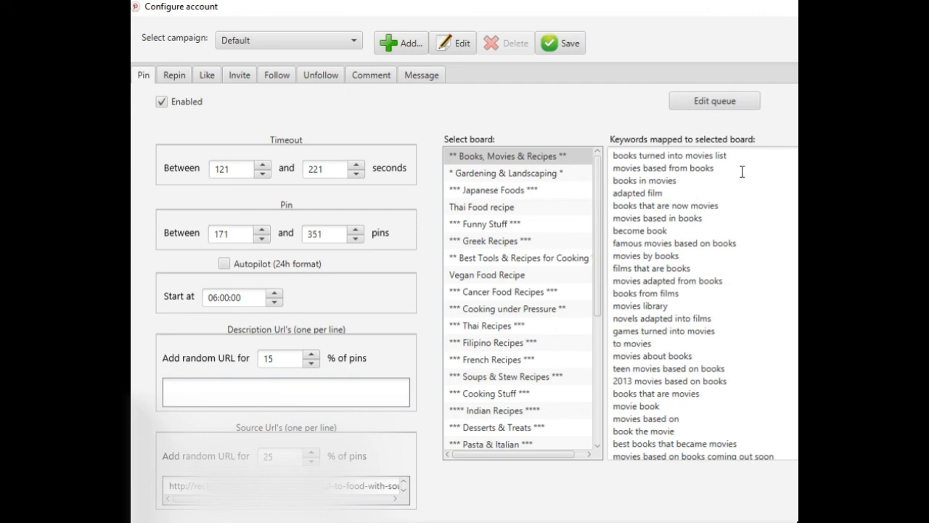
Step: Select the Gardening & Landscaping board and save the account configuration
left_click(500, 174)
left_click(518, 155)
left_click(519, 178)
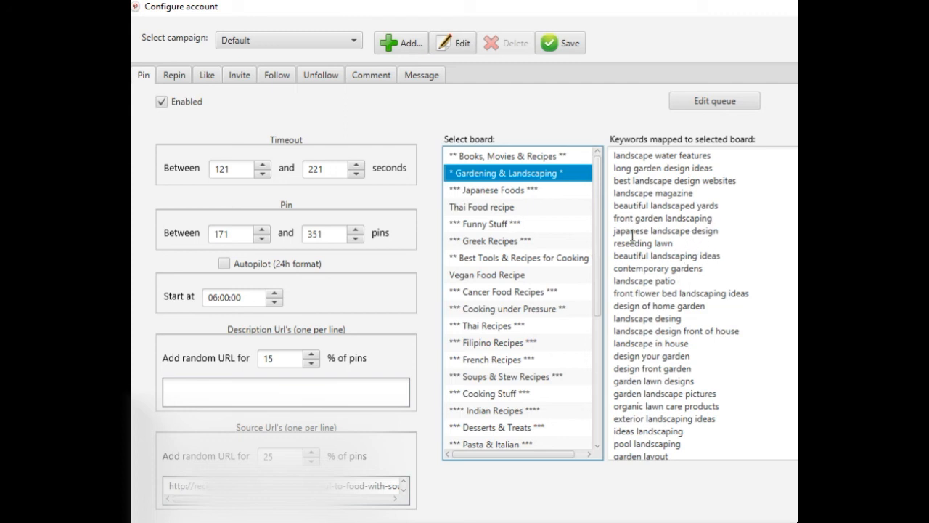
left_click_drag(599, 166, 602, 141)
left_click(569, 45)
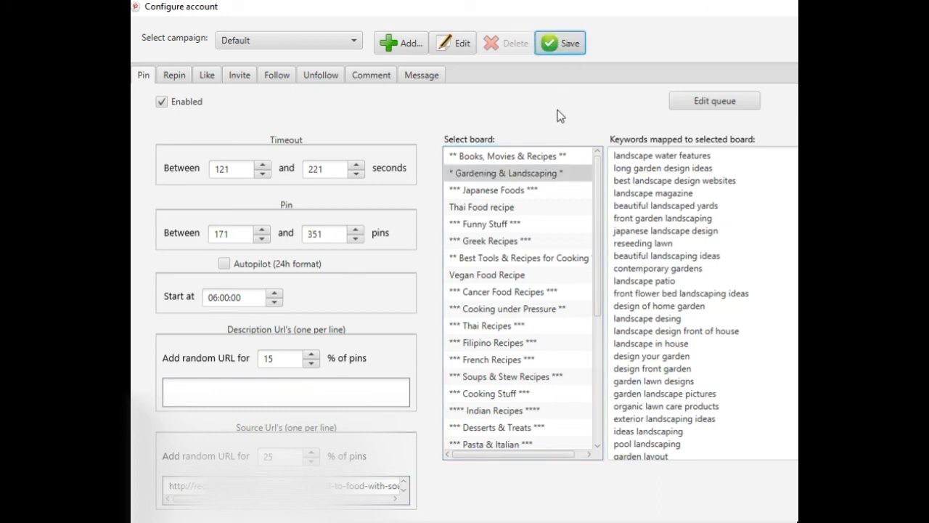